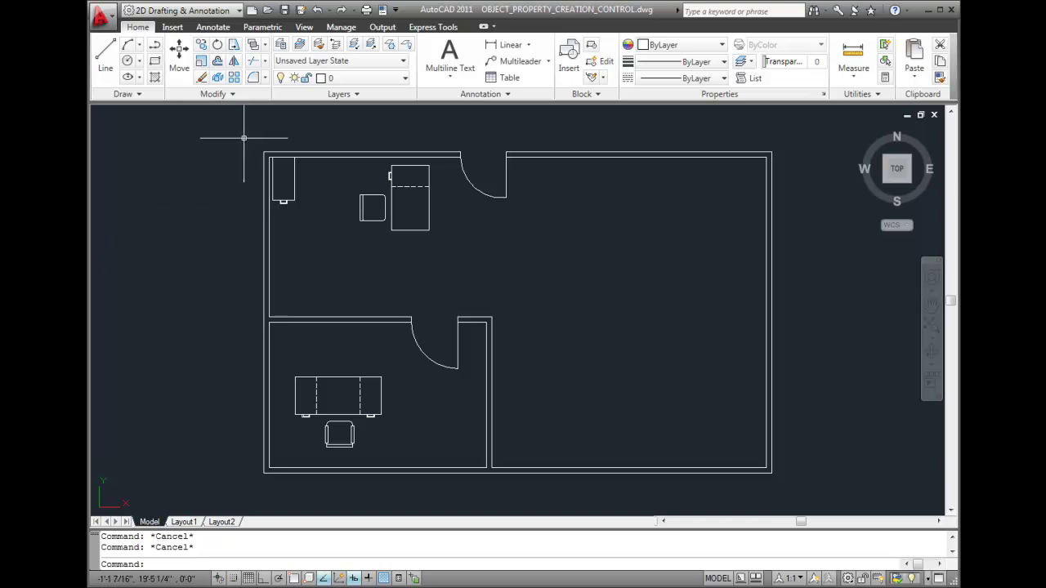
- Open the Layer Properties Manager to prepare adding a new layer
click(280, 46)
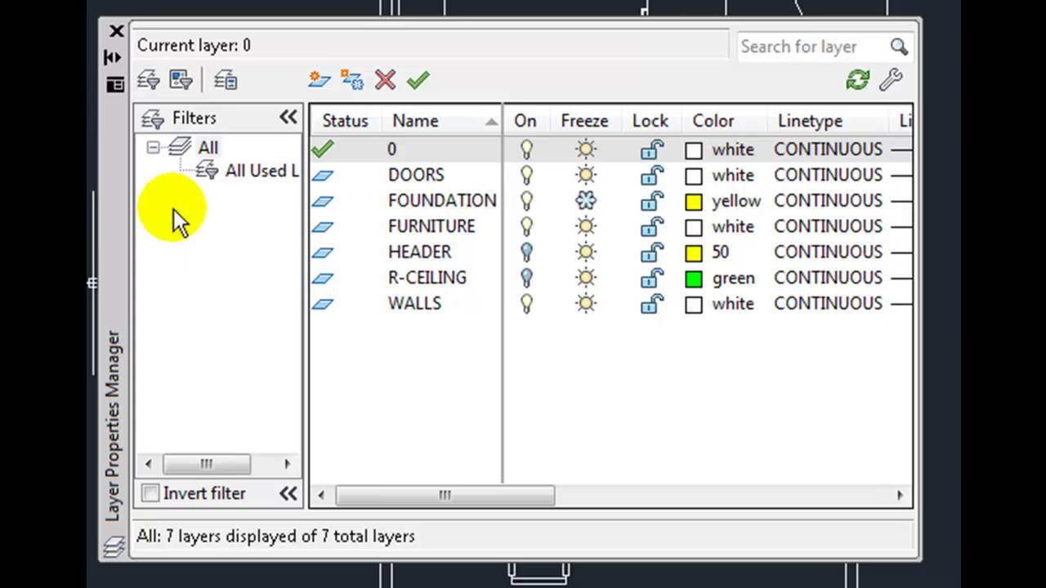
- Create a new layer and name it PLUMBING
click(319, 81)
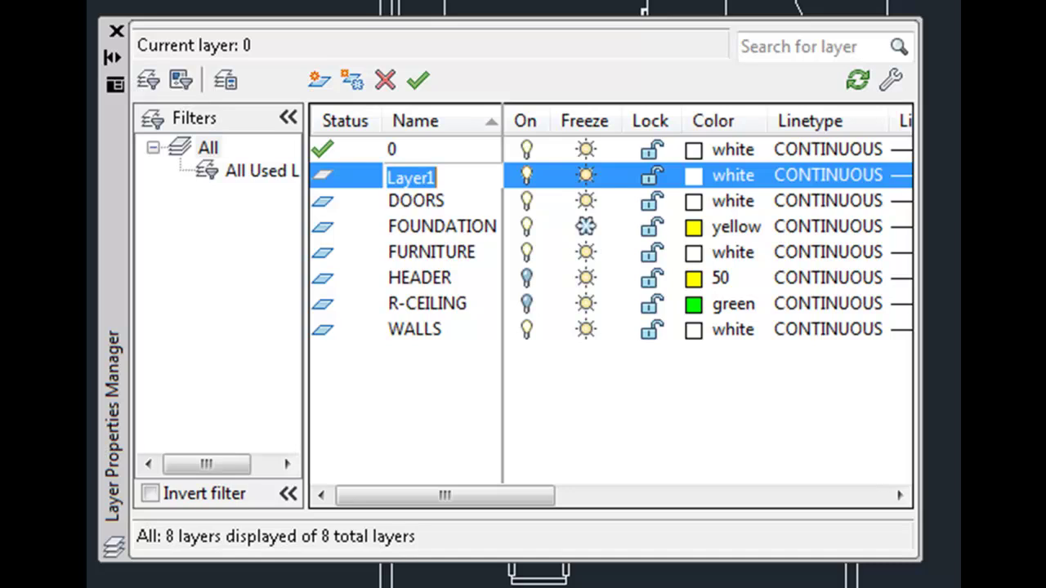
text(P)
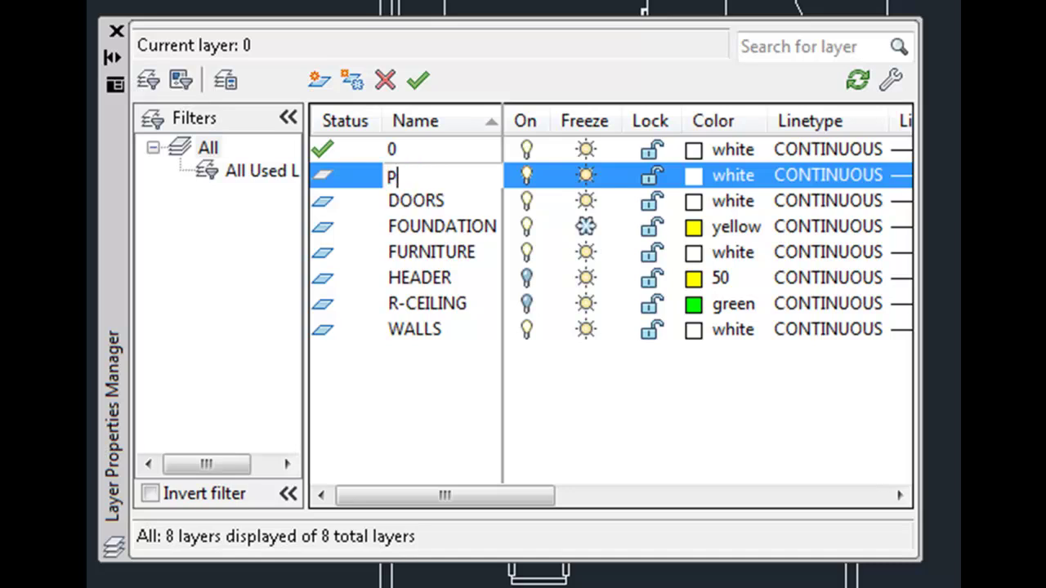
text(LUMBING)
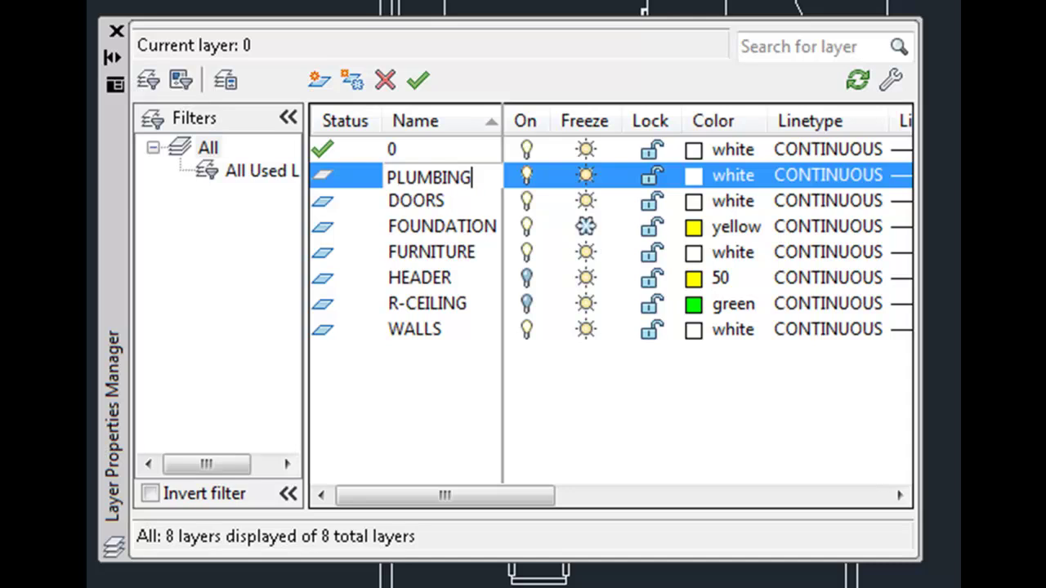
key(Return)
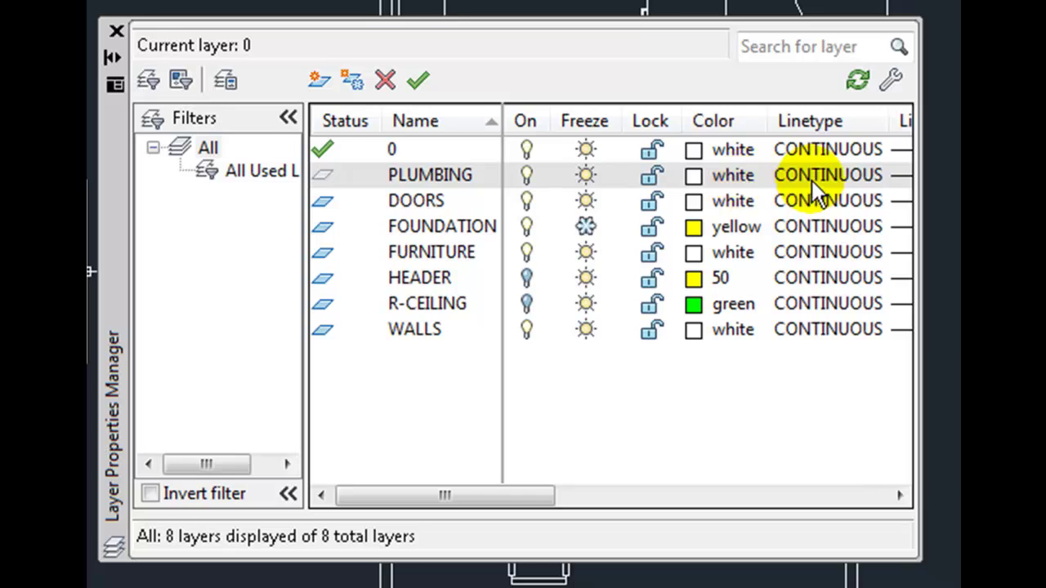
- Set PLUMBING as the current layer with Set Current, after briefly restoring layer 0
drag(526, 499, 607, 496)
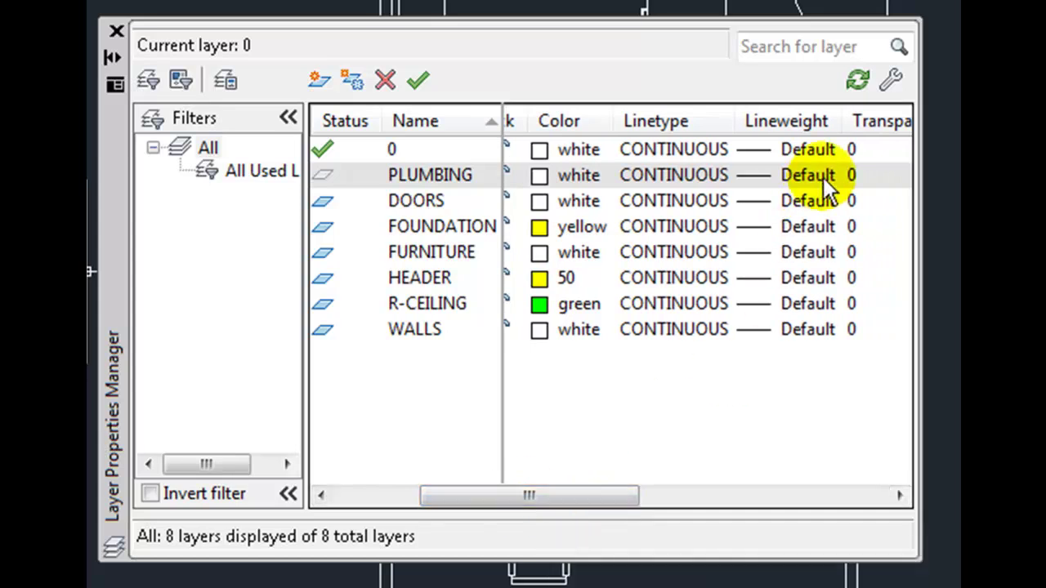
double_click(404, 182)
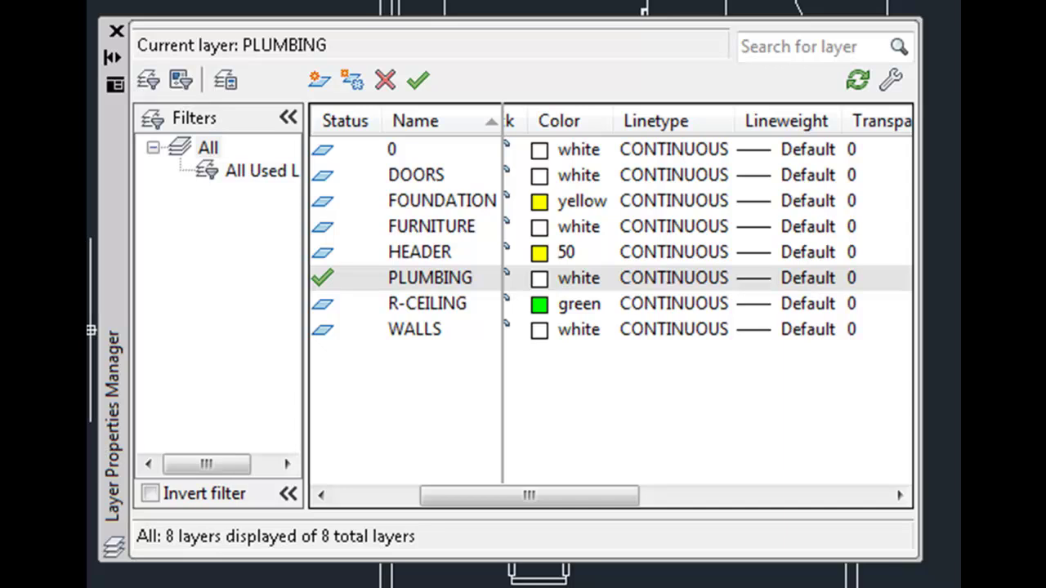
click(396, 149)
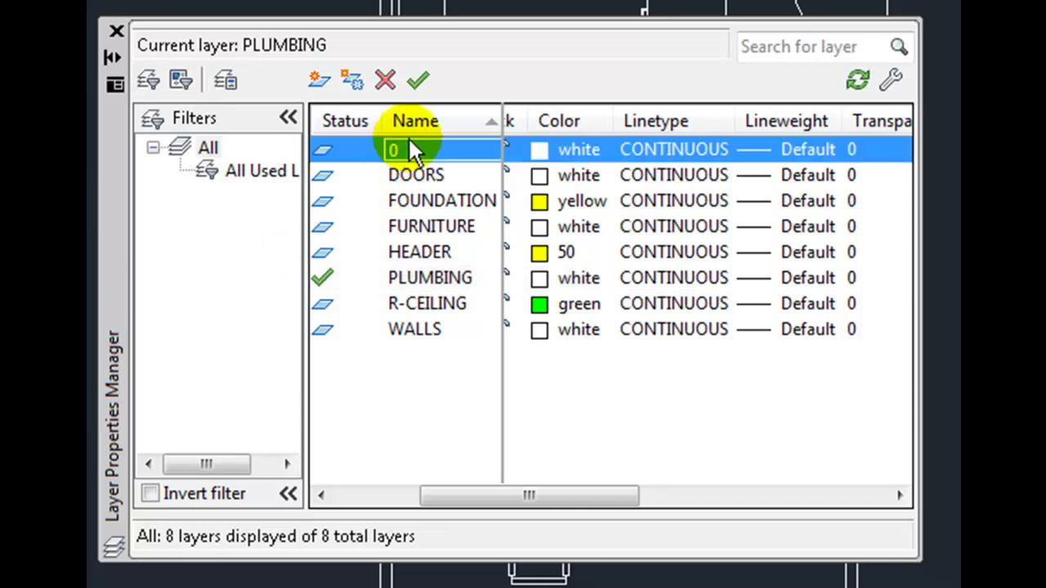
click(418, 77)
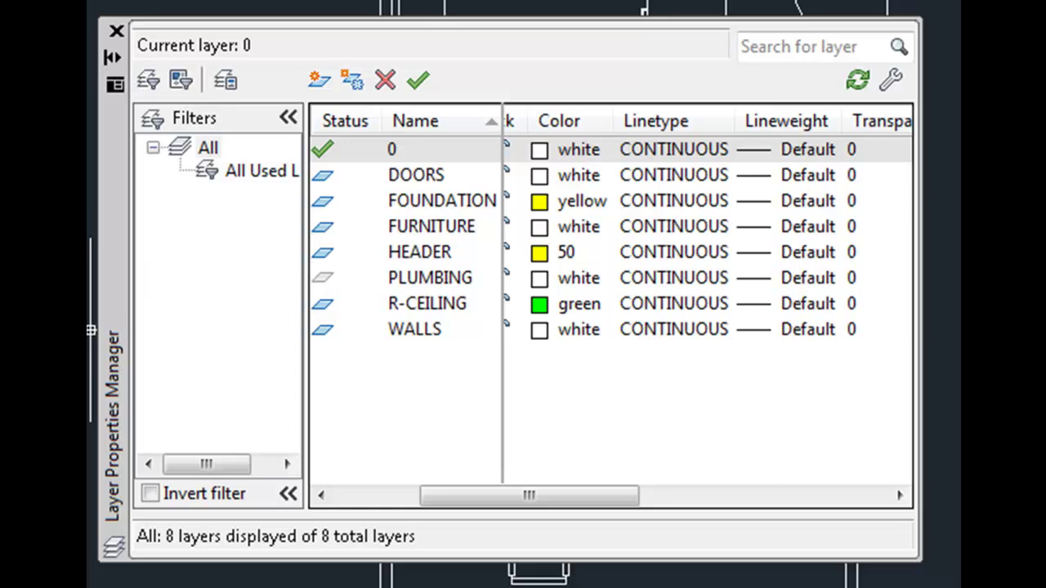
click(428, 277)
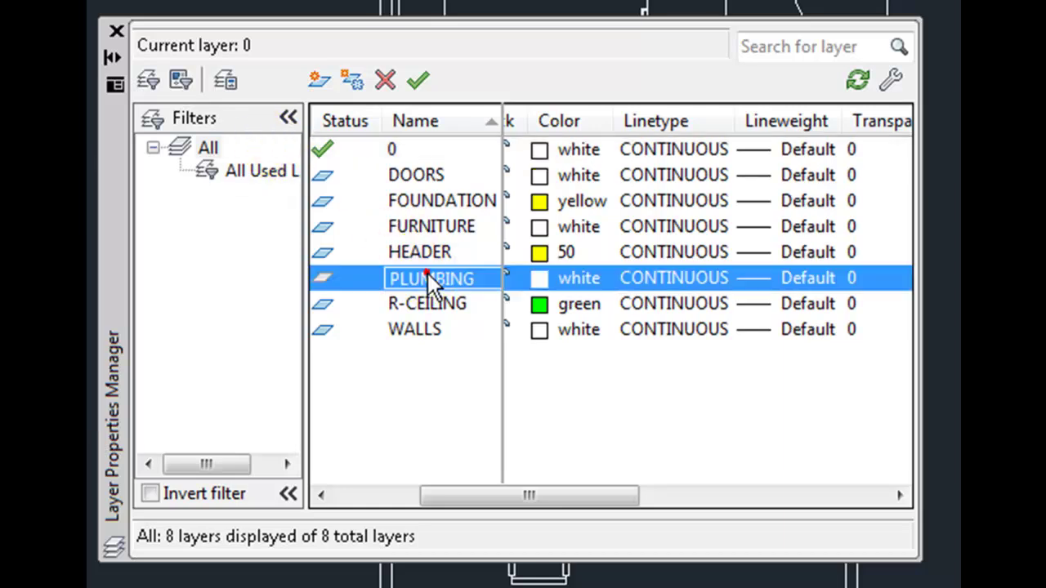
click(418, 78)
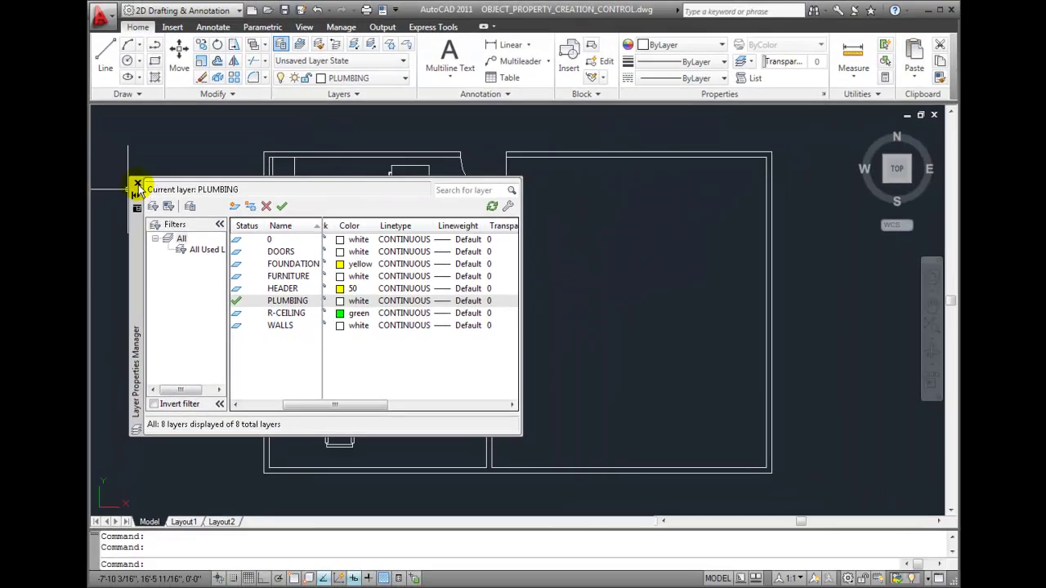
- Close the layer manager and set the current colour to Red and linetype to HOT_WATER_SUPPLY
click(116, 31)
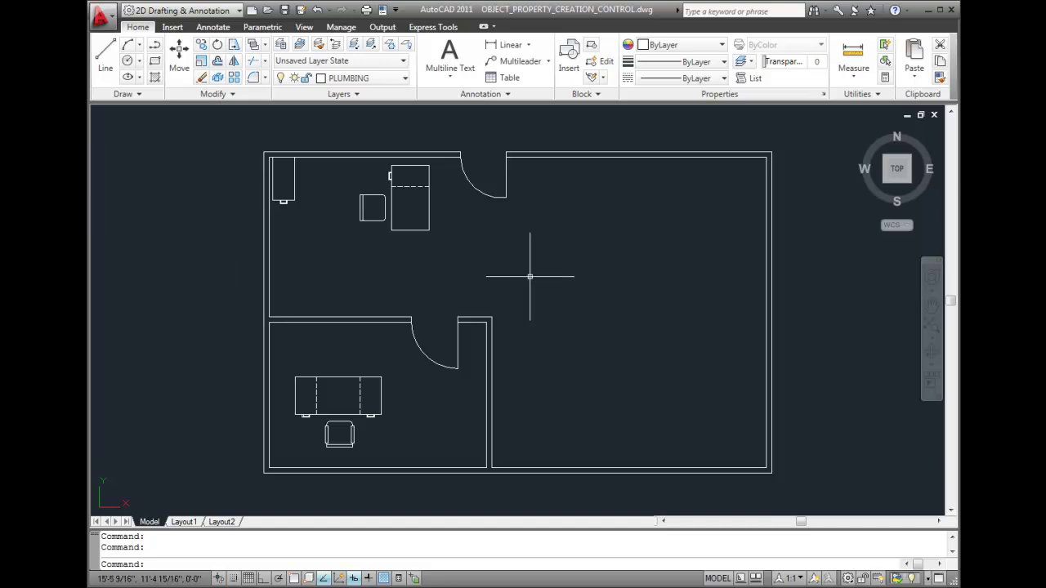
click(723, 45)
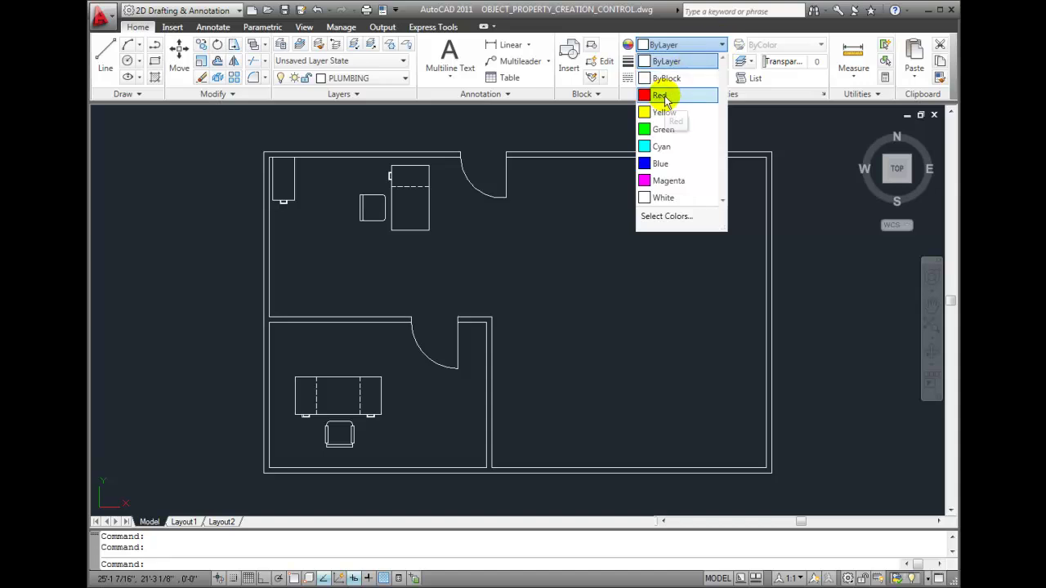
click(663, 95)
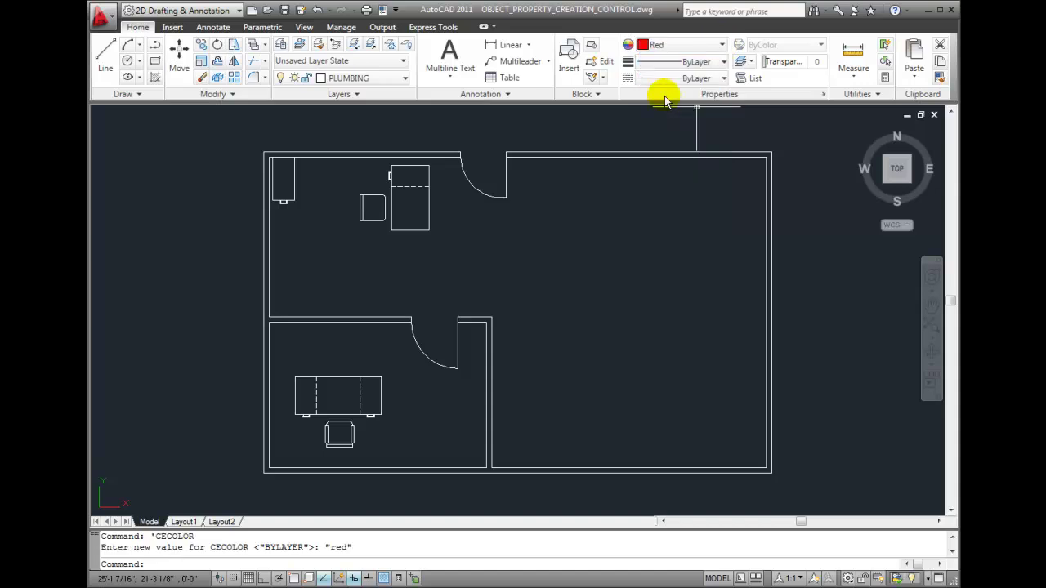
click(723, 78)
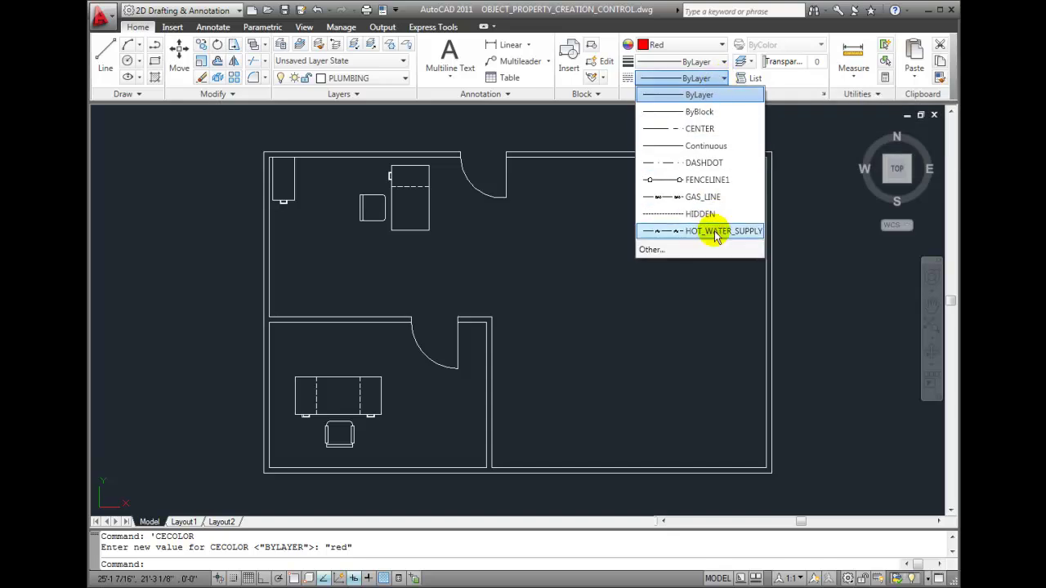
click(714, 233)
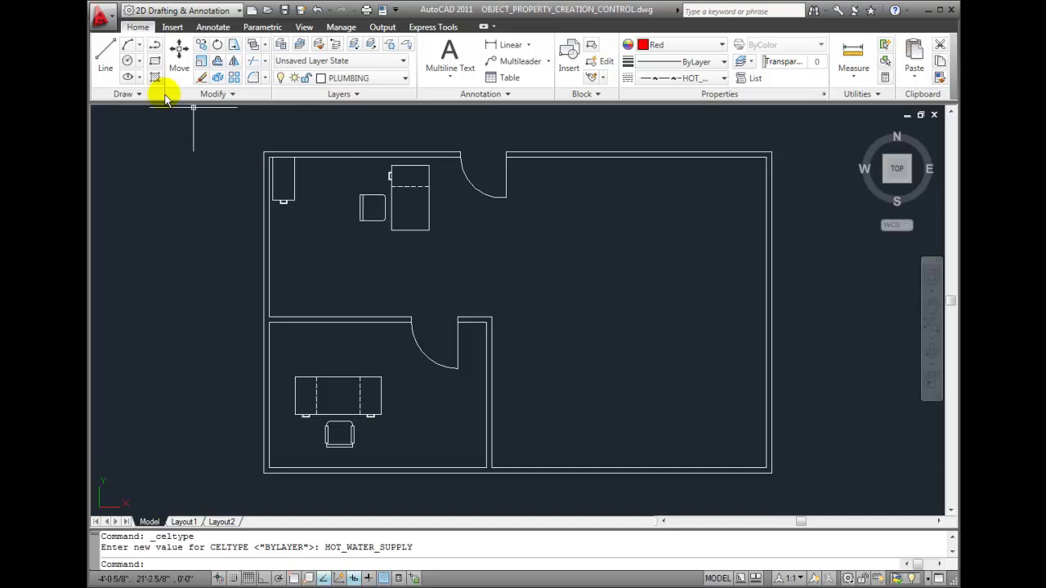
- With polar tracking on, draw the red line across, down and right in the large right room
click(107, 59)
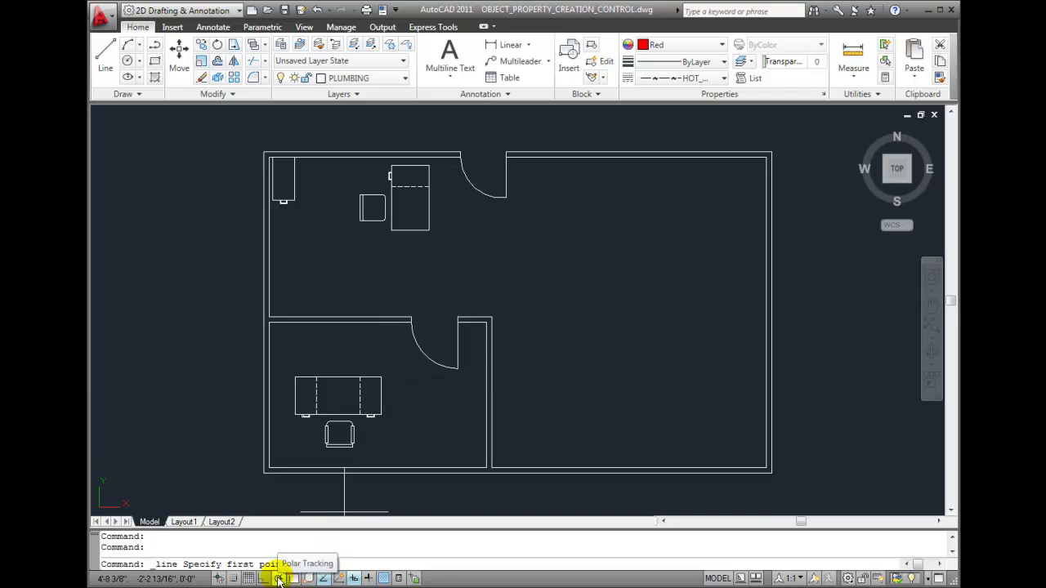
click(278, 578)
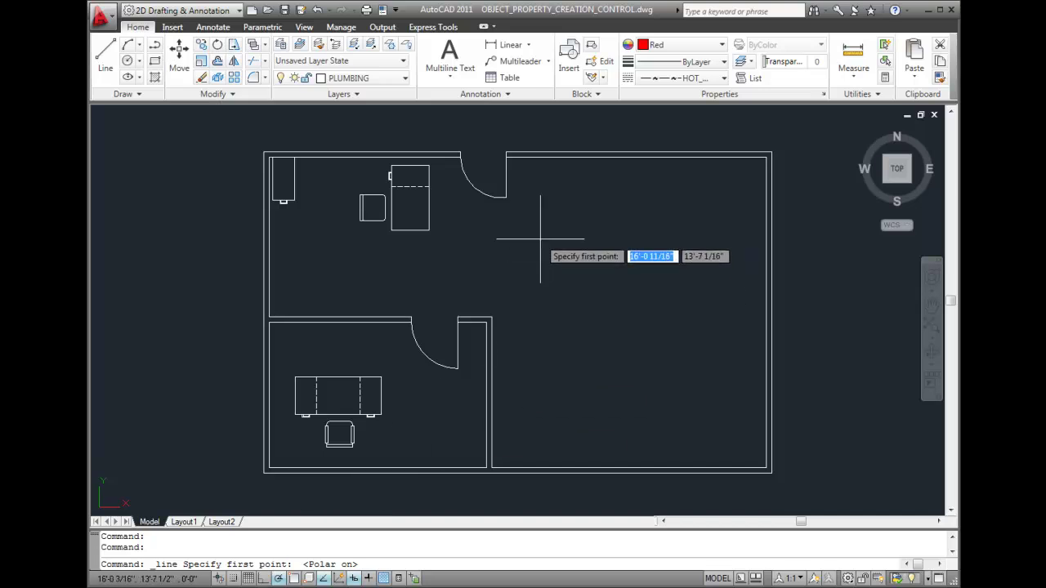
click(533, 210)
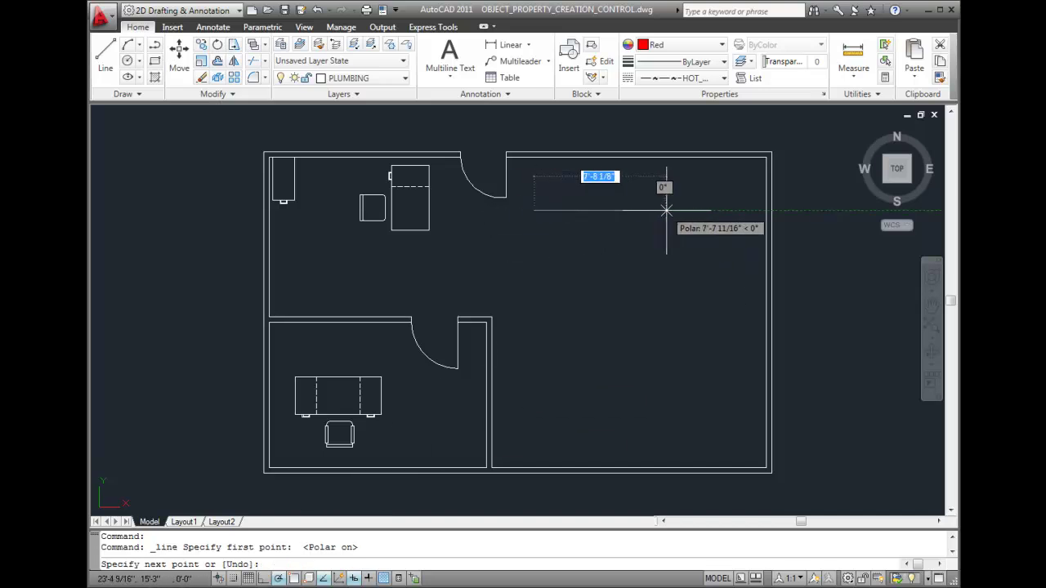
click(669, 210)
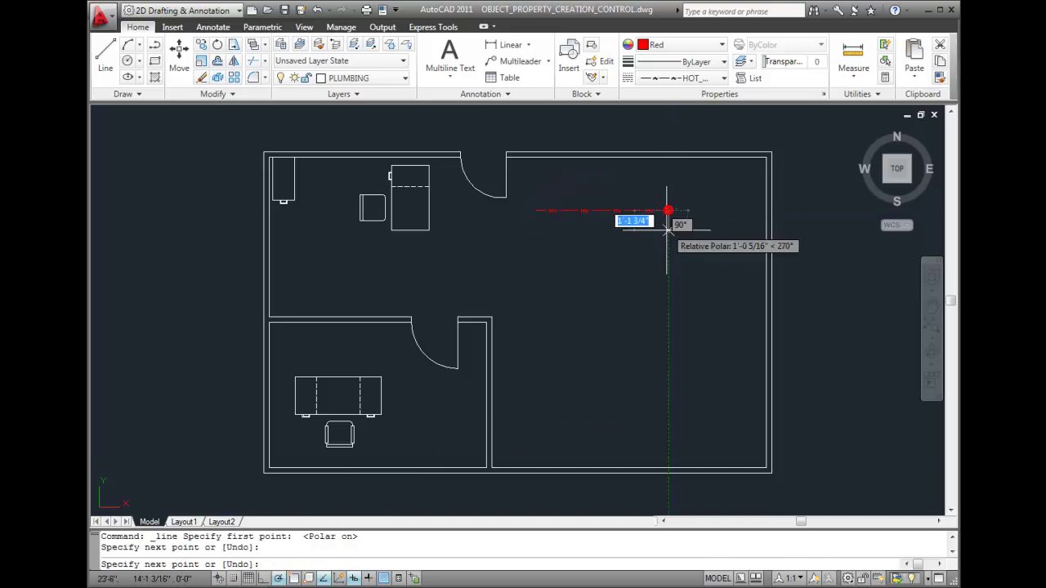
click(669, 297)
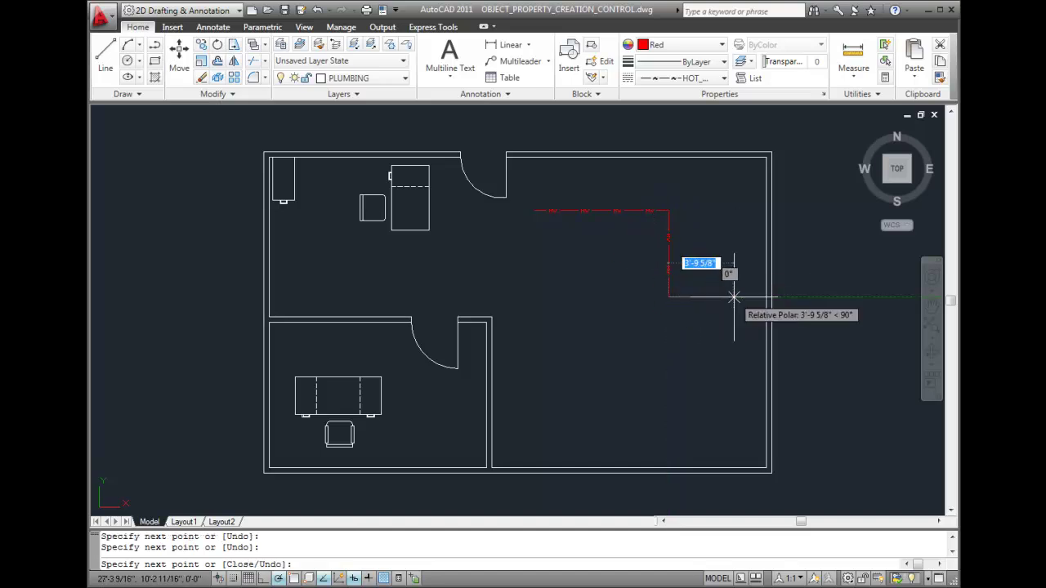
click(733, 297)
key(Return)
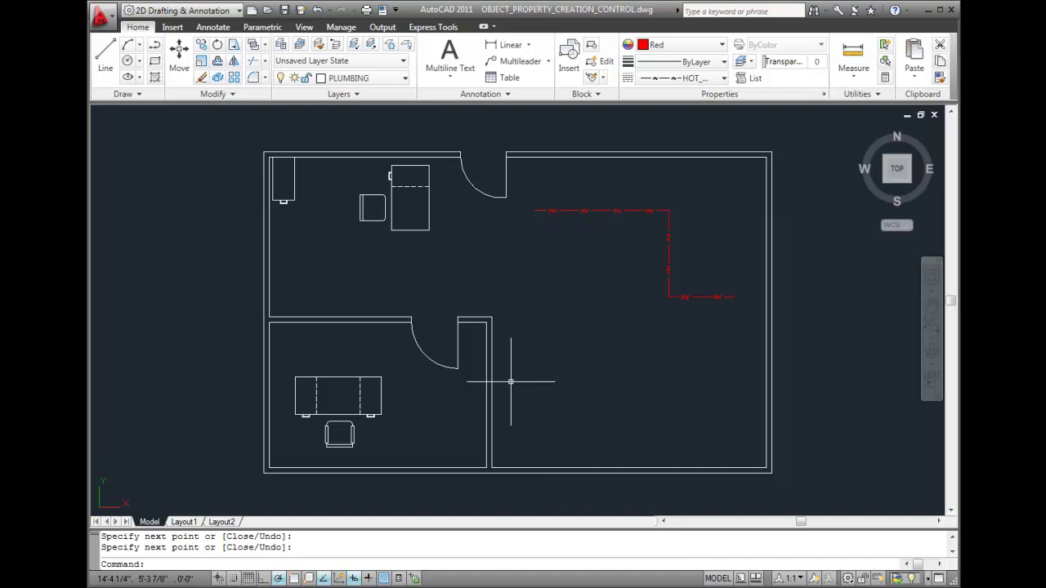
- Change the current linetype from HOT_WATER_SUPPLY to Continuous and the colour to Blue
click(723, 78)
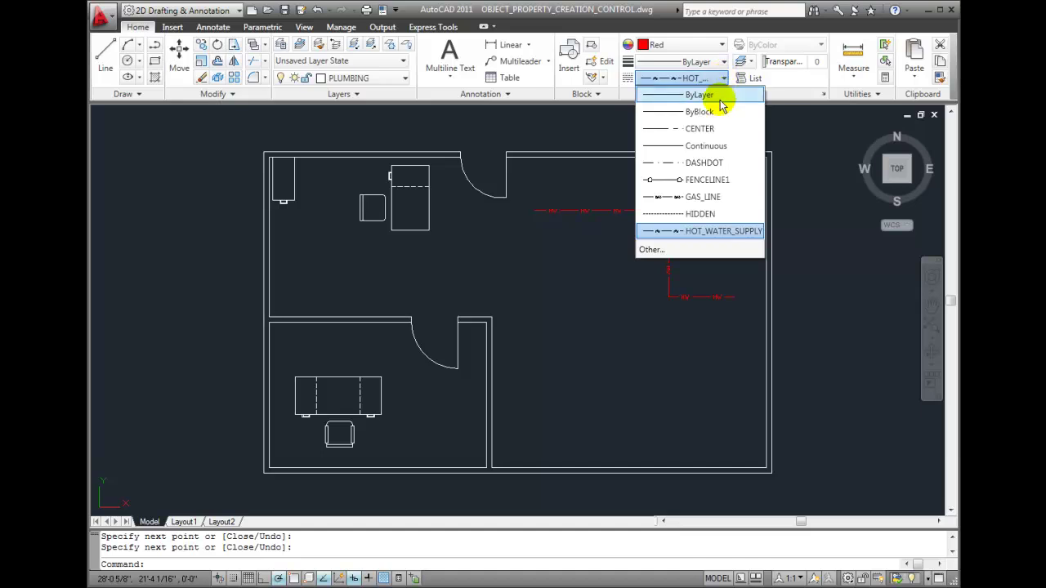
click(719, 101)
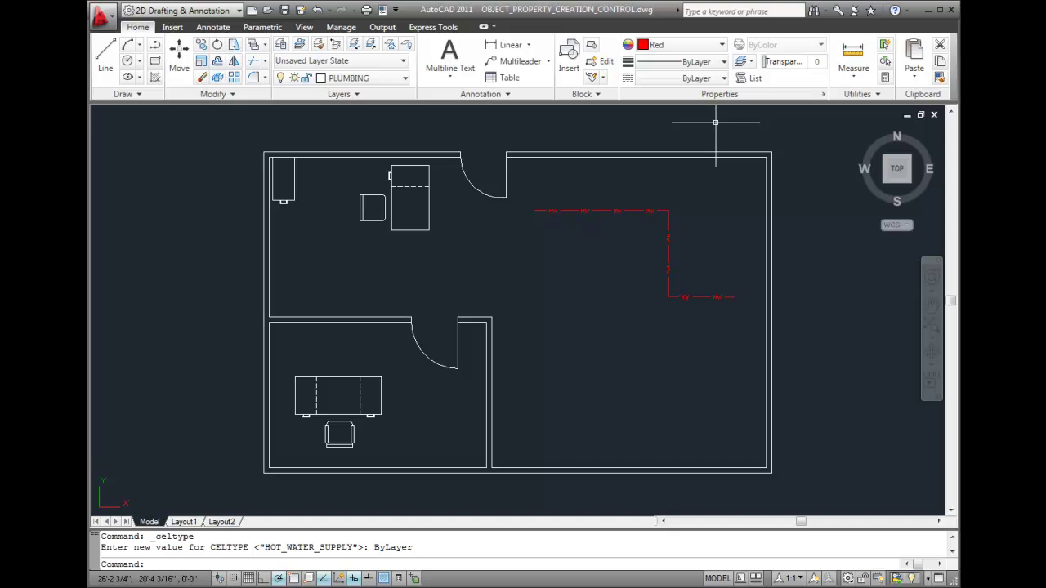
click(723, 78)
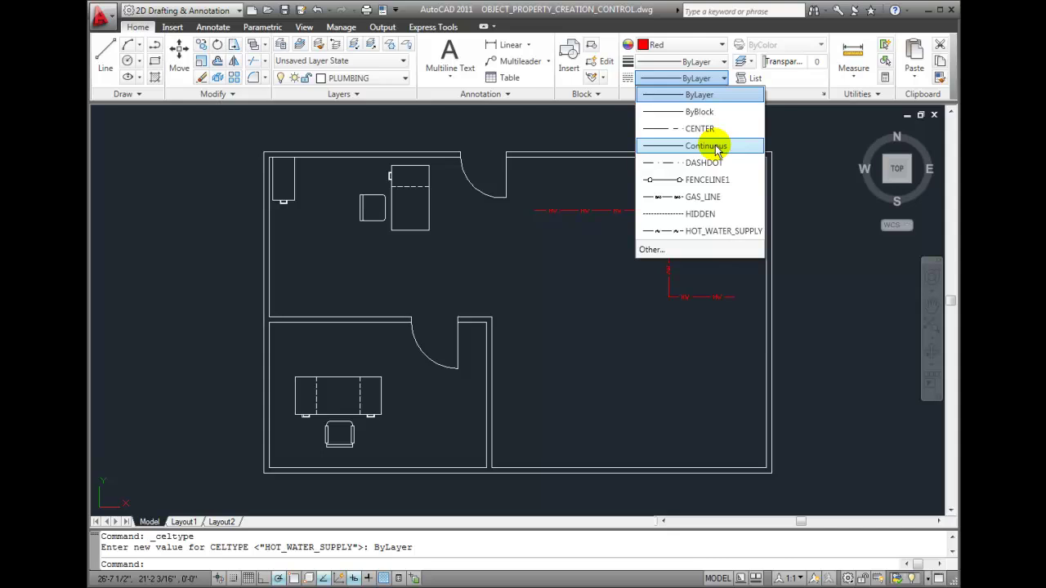
click(705, 145)
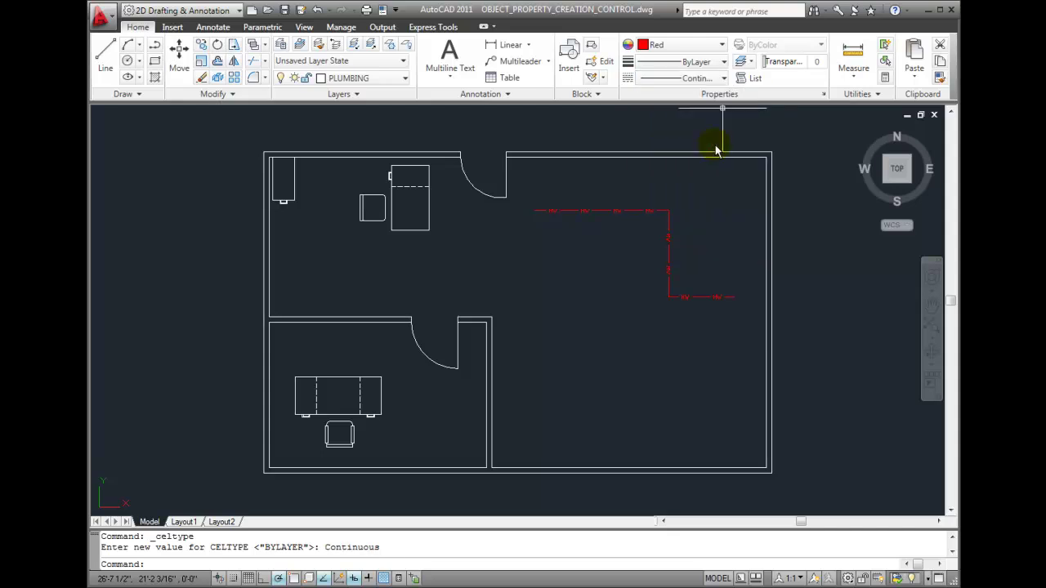
click(722, 46)
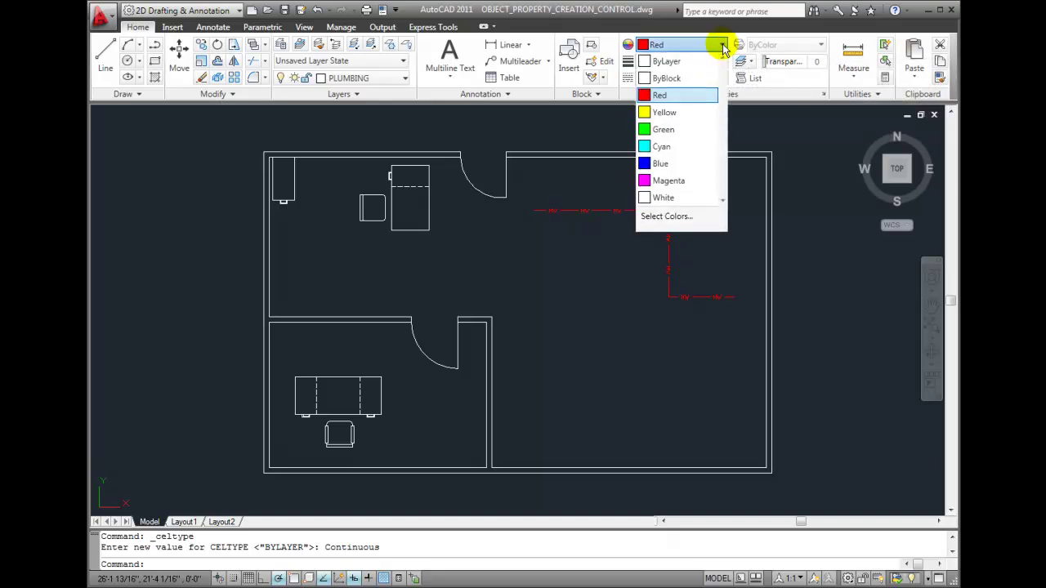
click(679, 166)
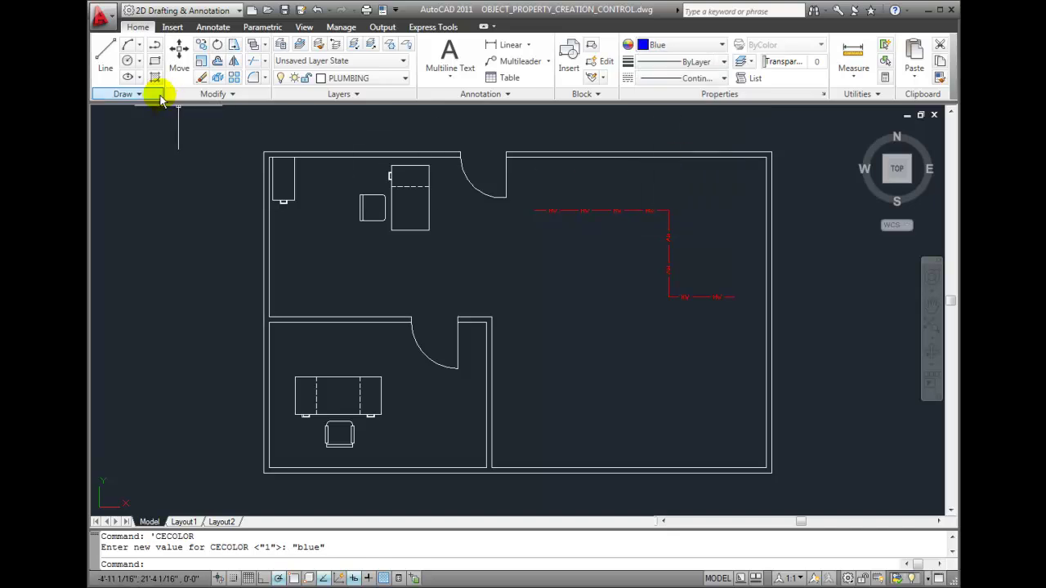
- Draw a blue line across, down and right, parallel to and just below the red line
click(106, 54)
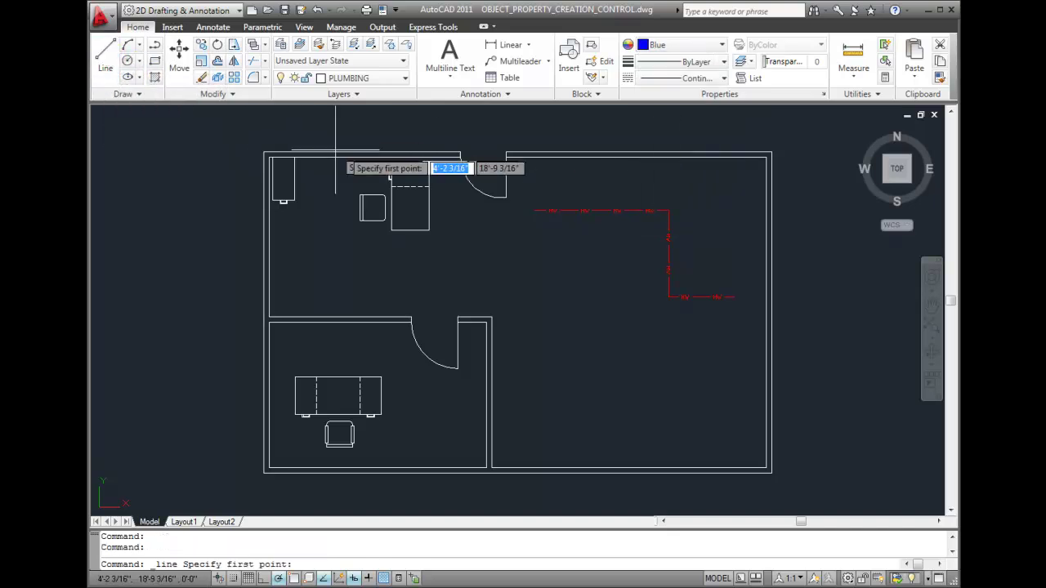
click(538, 229)
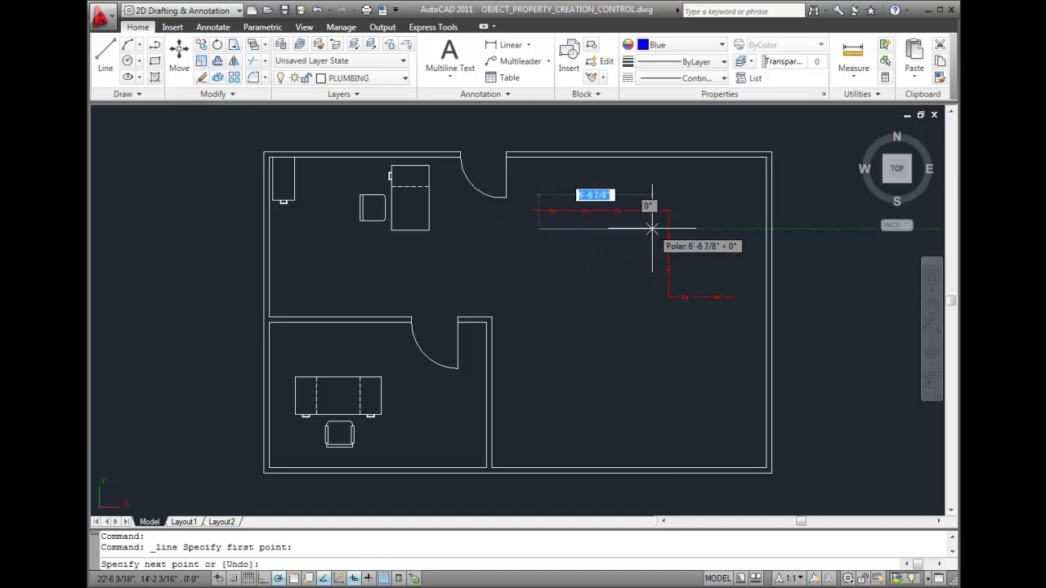
click(651, 230)
click(651, 311)
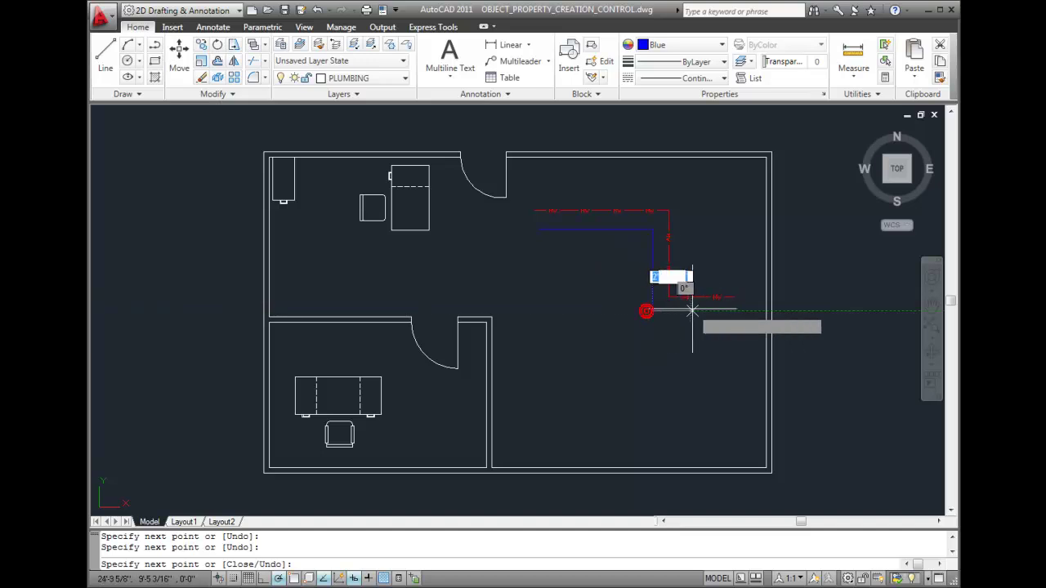
click(732, 310)
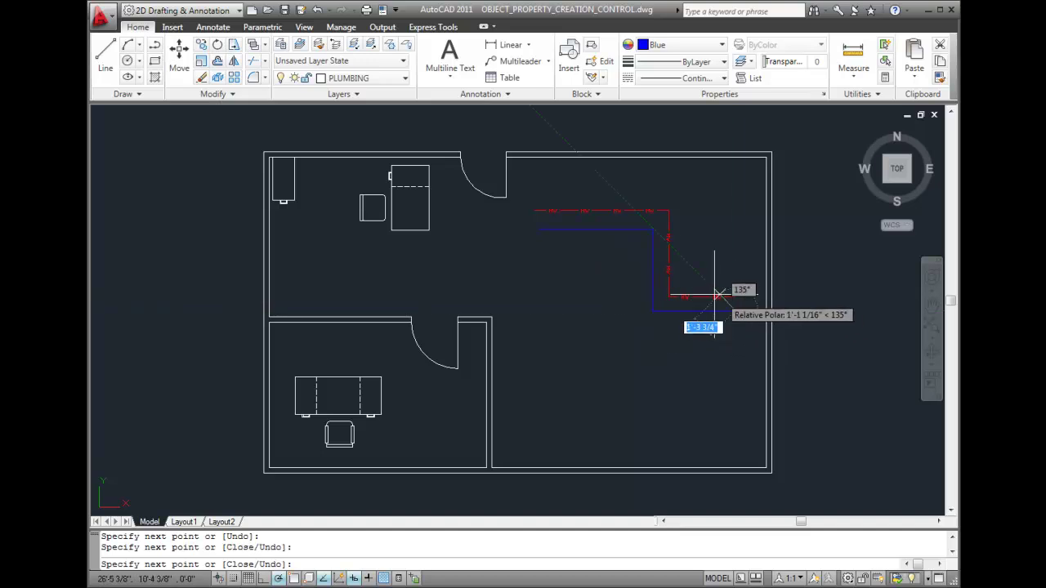
key(Return)
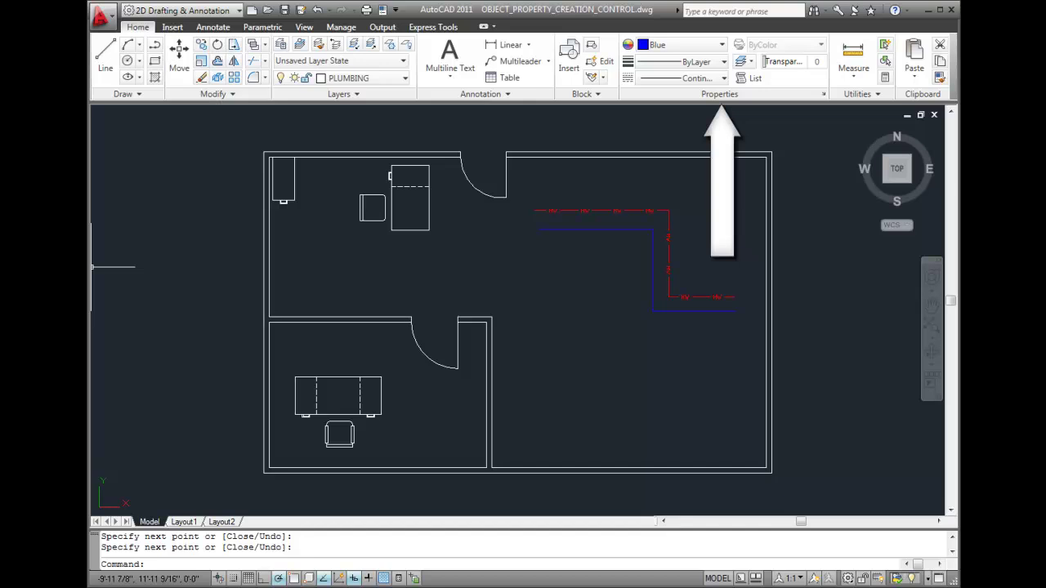
- Confirm the current colour is still Blue and the linetype Continuous
click(722, 45)
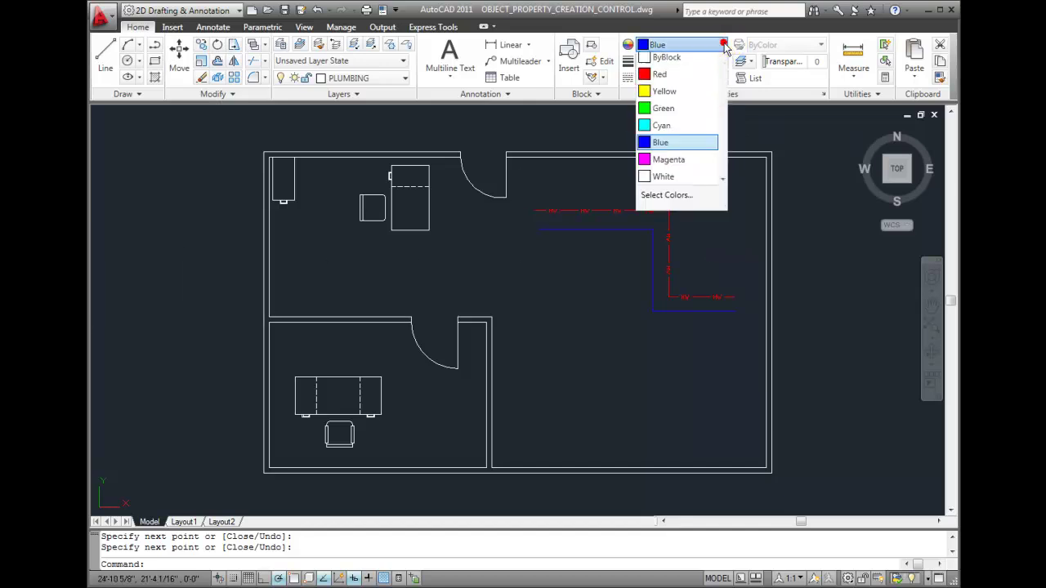
click(724, 85)
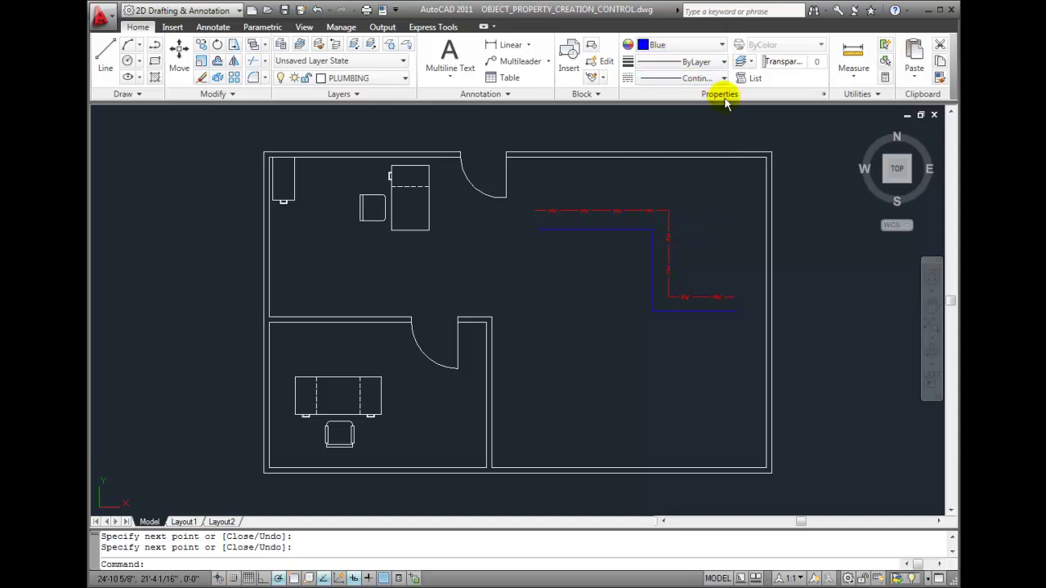
click(724, 79)
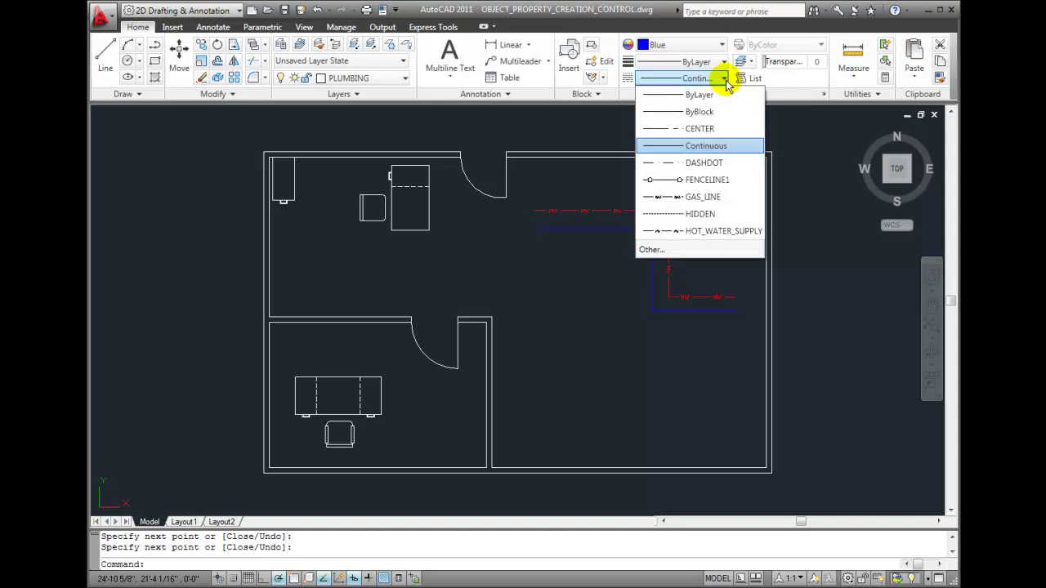
click(727, 80)
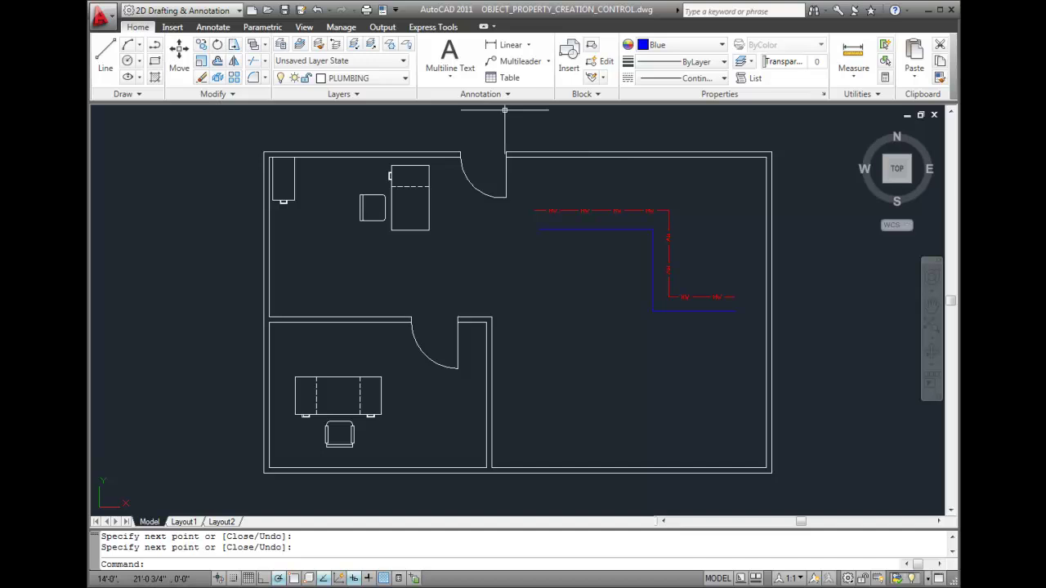
- Make layer 0 current and turn off the PLUMBING layer to hide the pipe lines
click(404, 78)
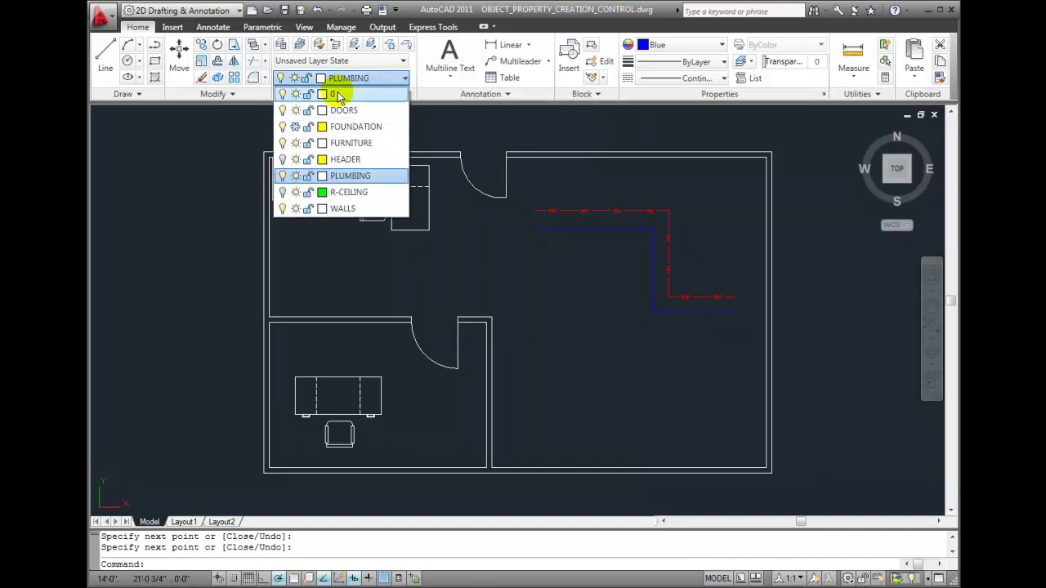
click(335, 95)
click(404, 79)
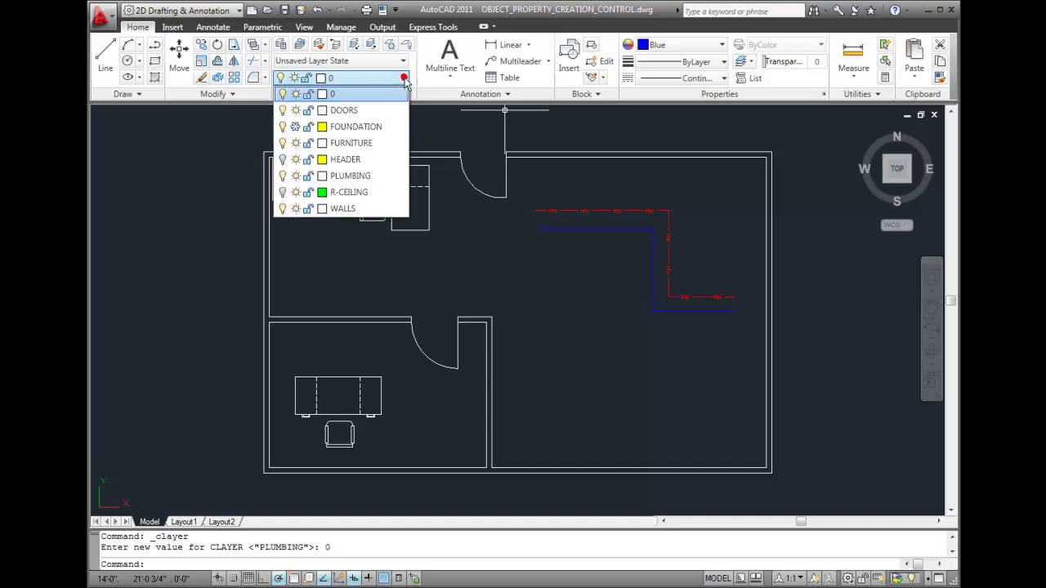
click(283, 177)
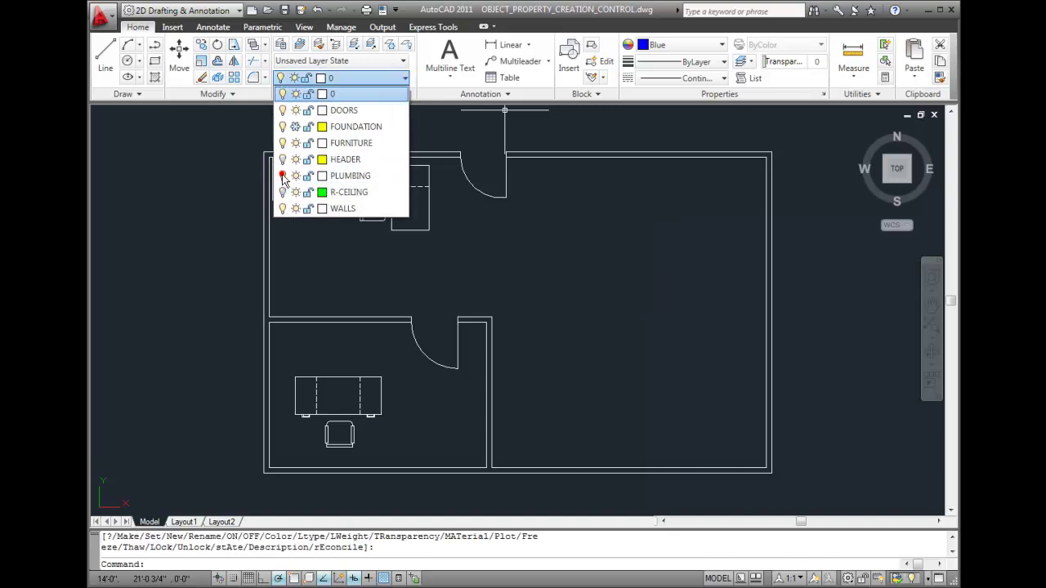